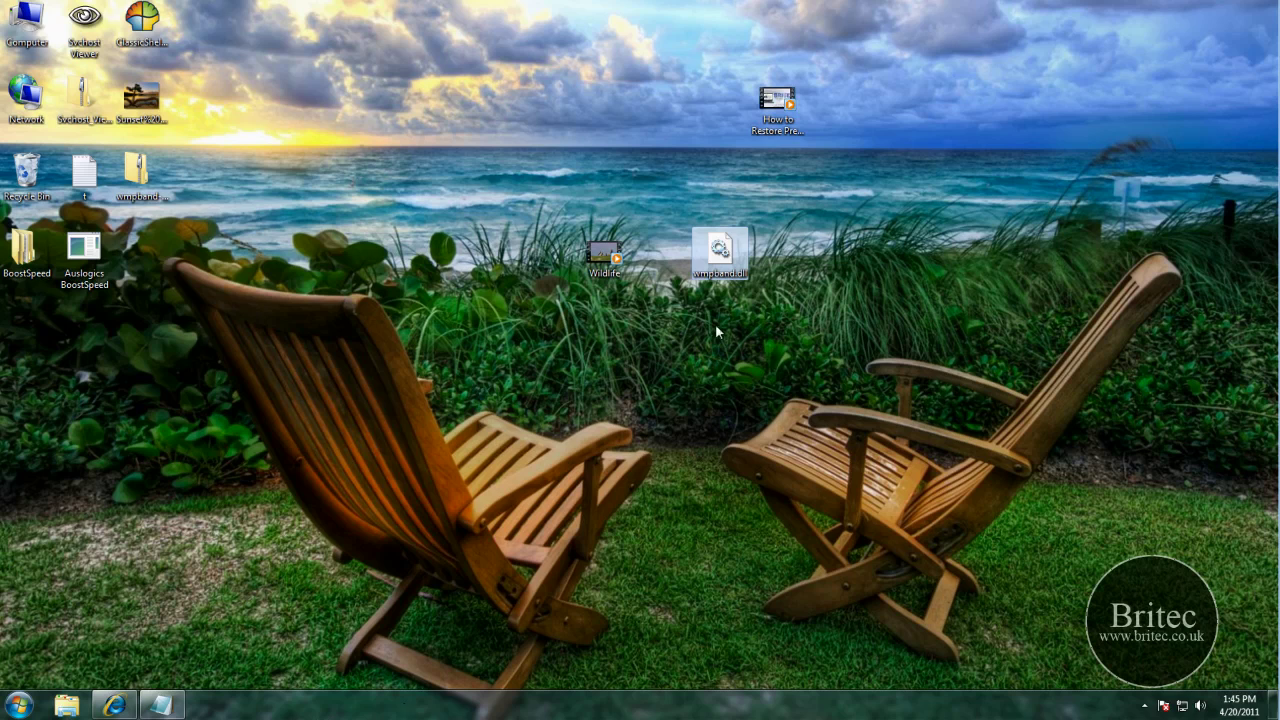
# Step: Browse Computer > Local Disk (C:) > Program Files > Windows Media Player to locate wmpband.dll (94 KB)
pyautogui.moveTo(727, 270)
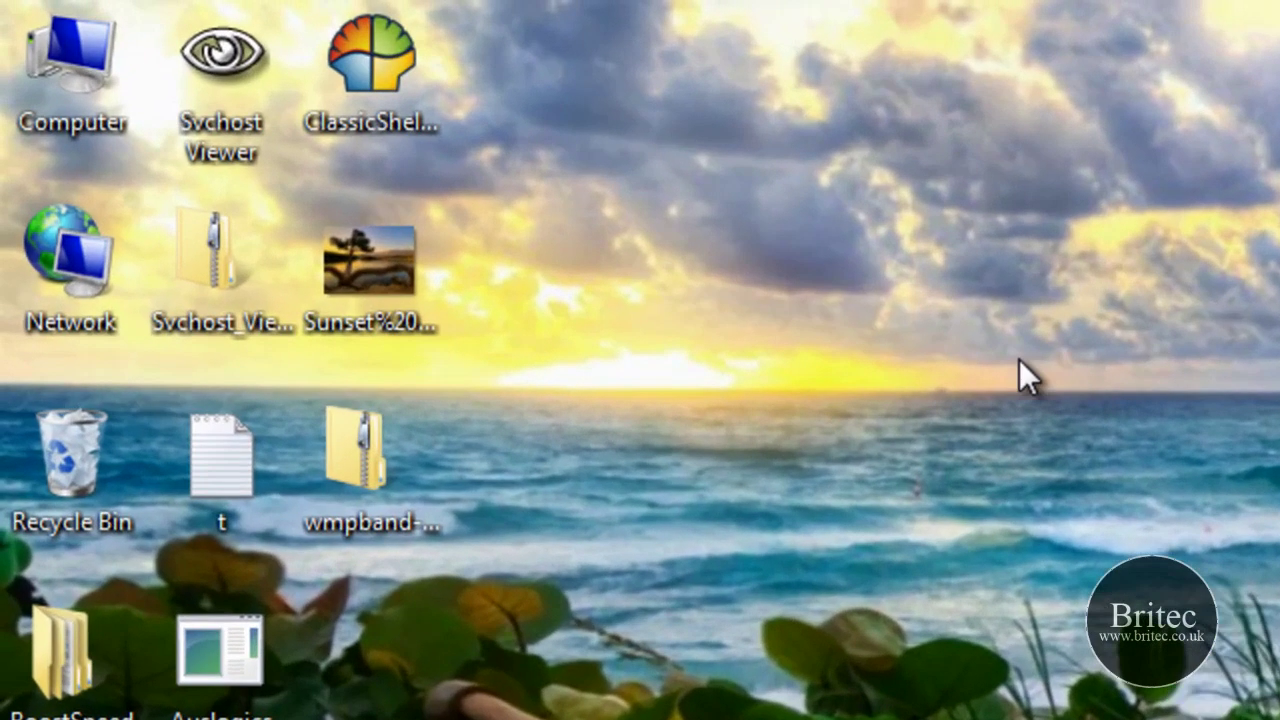
pyautogui.doubleClick(45, 60)
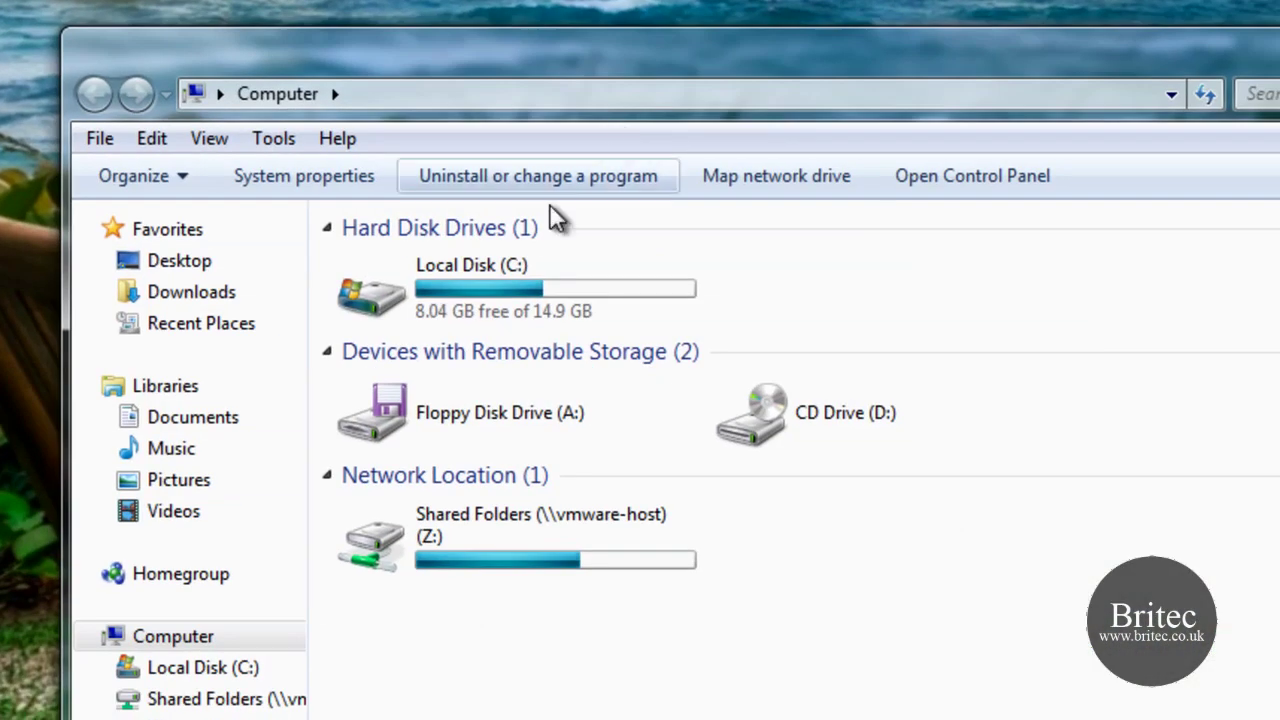
pyautogui.doubleClick(476, 299)
pyautogui.doubleClick(510, 352)
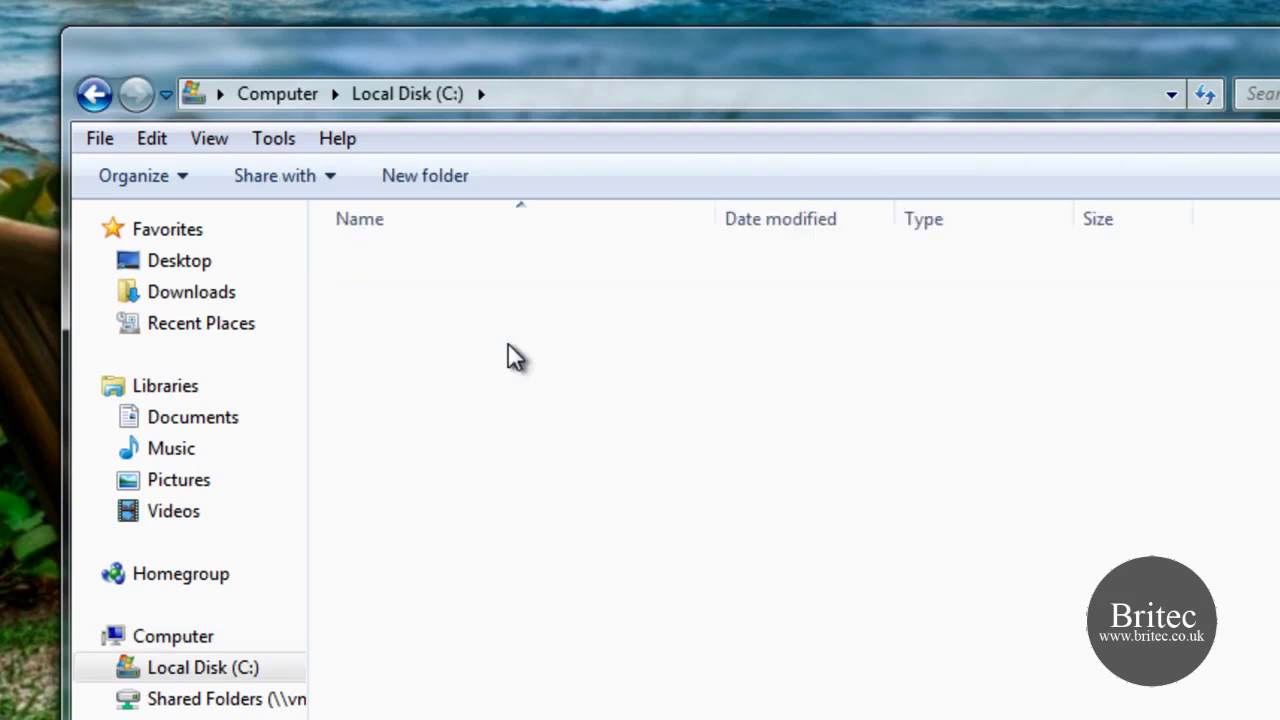
pyautogui.doubleClick(470, 606)
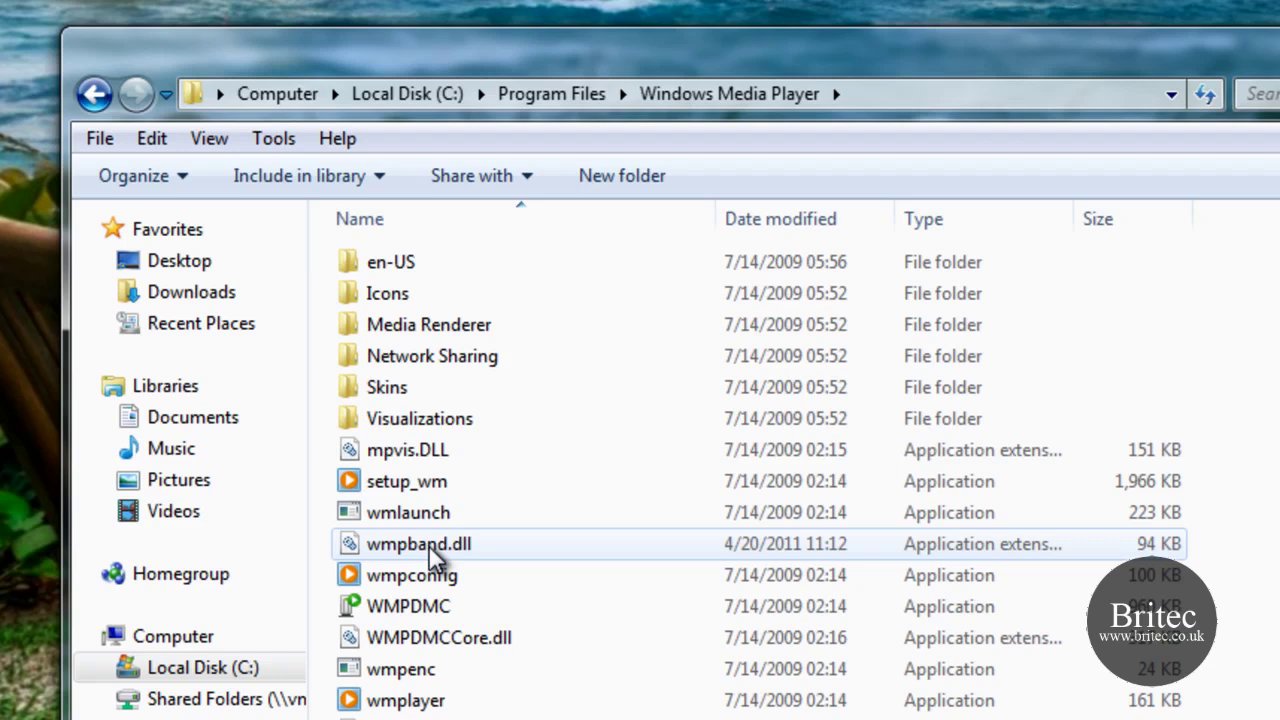
pyautogui.moveTo(433, 541)
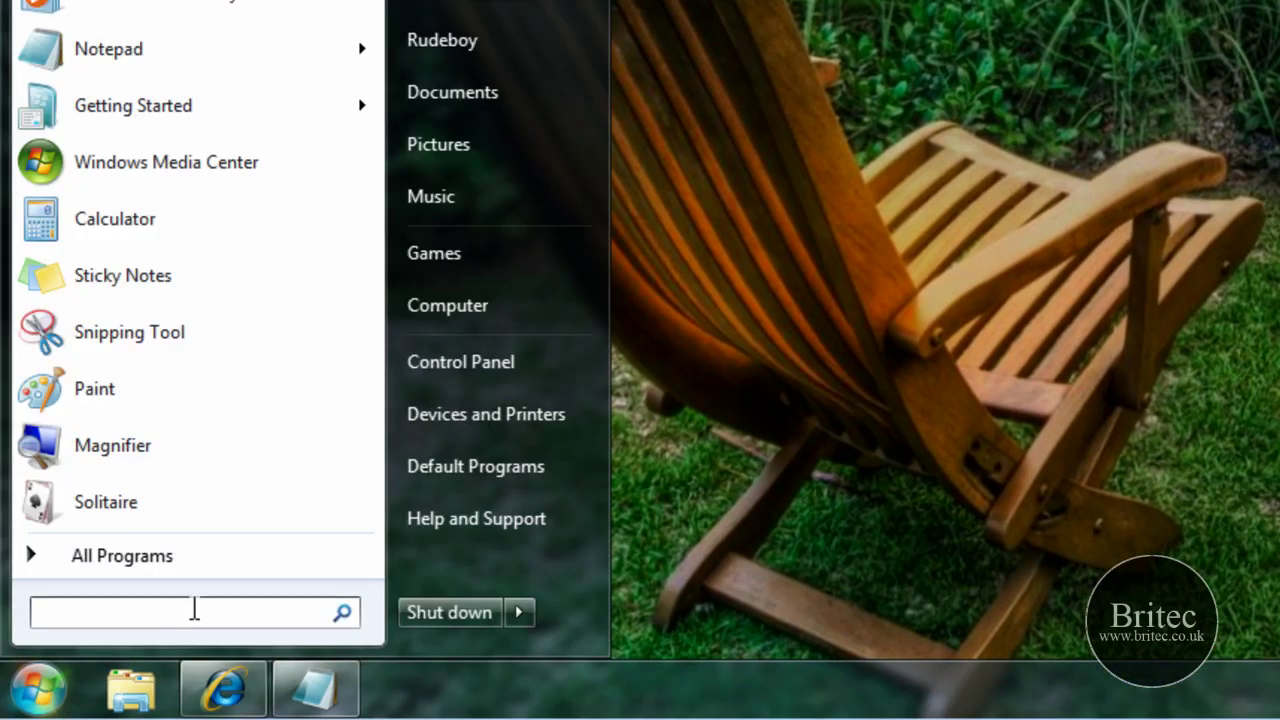
# Step: Open Services via a 'services' search, widen the Name column, and stop Windows Media Player Network Sharing Service
pyautogui.write('service')
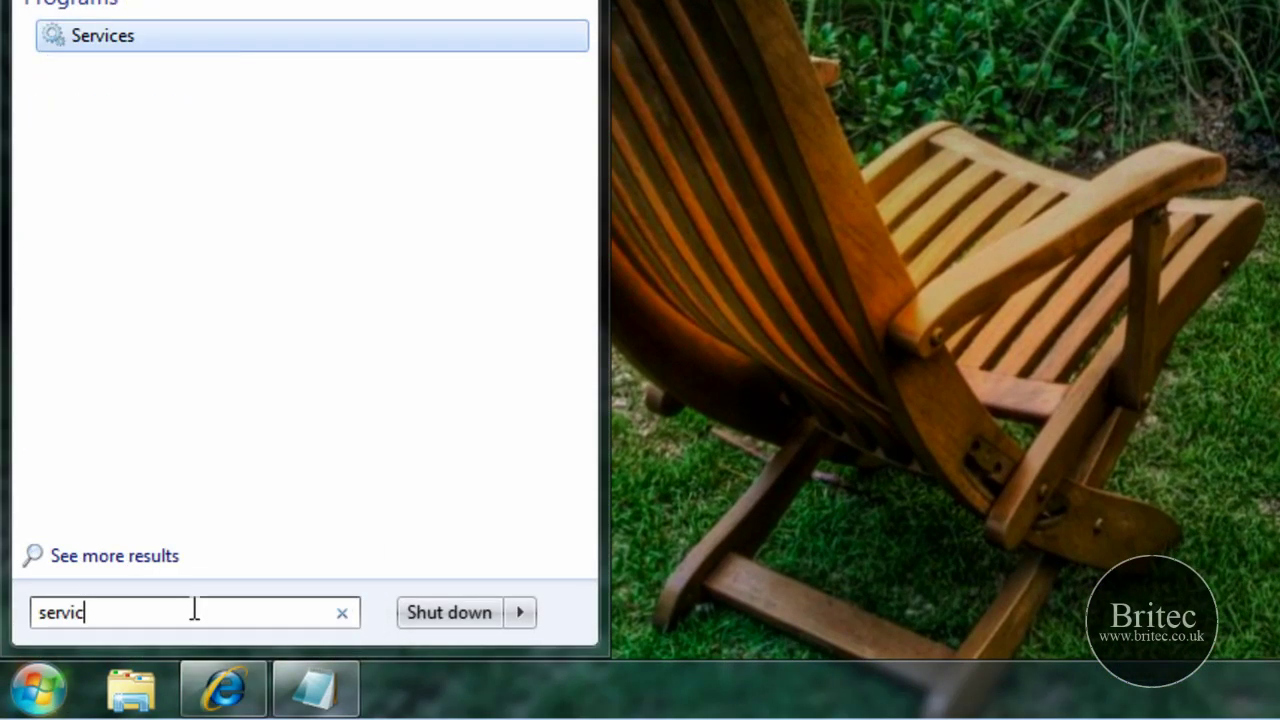
pyautogui.write('s')
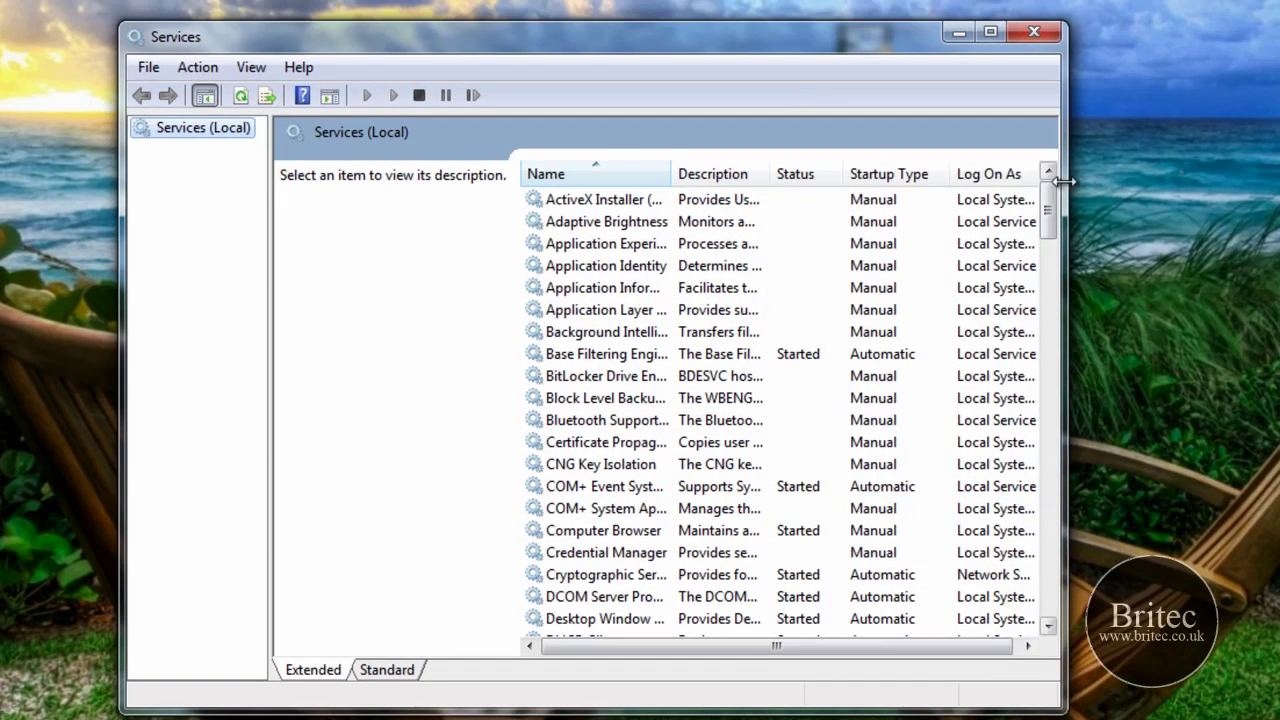
pyautogui.moveTo(1048, 205); pyautogui.dragTo(1062, 617)
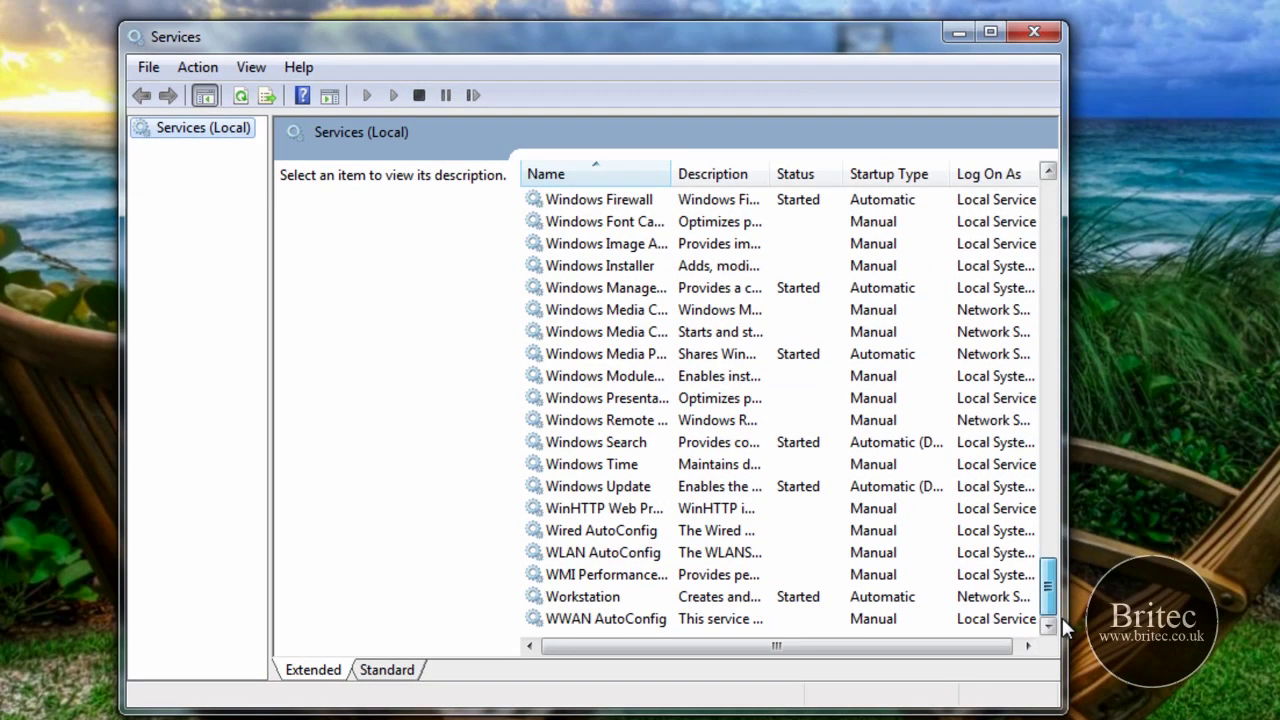
pyautogui.click(585, 360)
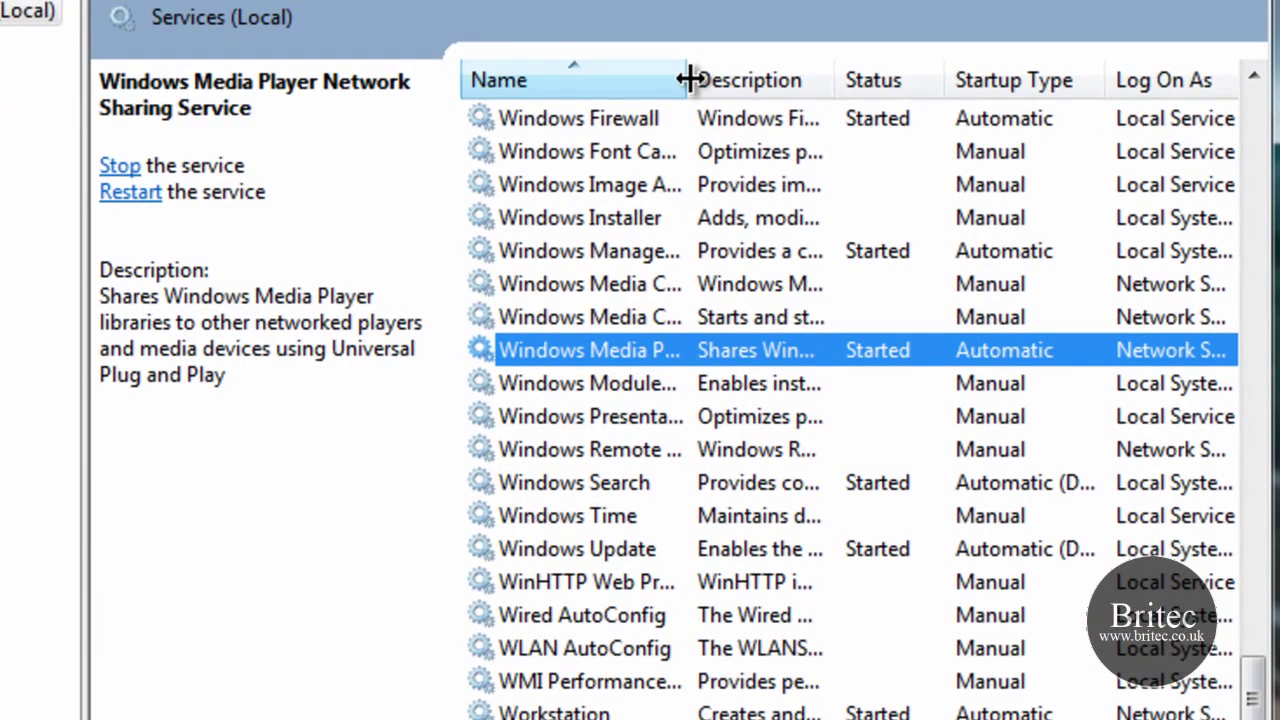
pyautogui.moveTo(671, 174); pyautogui.dragTo(872, 198)
pyautogui.moveTo(988, 118); pyautogui.dragTo(1026, 123)
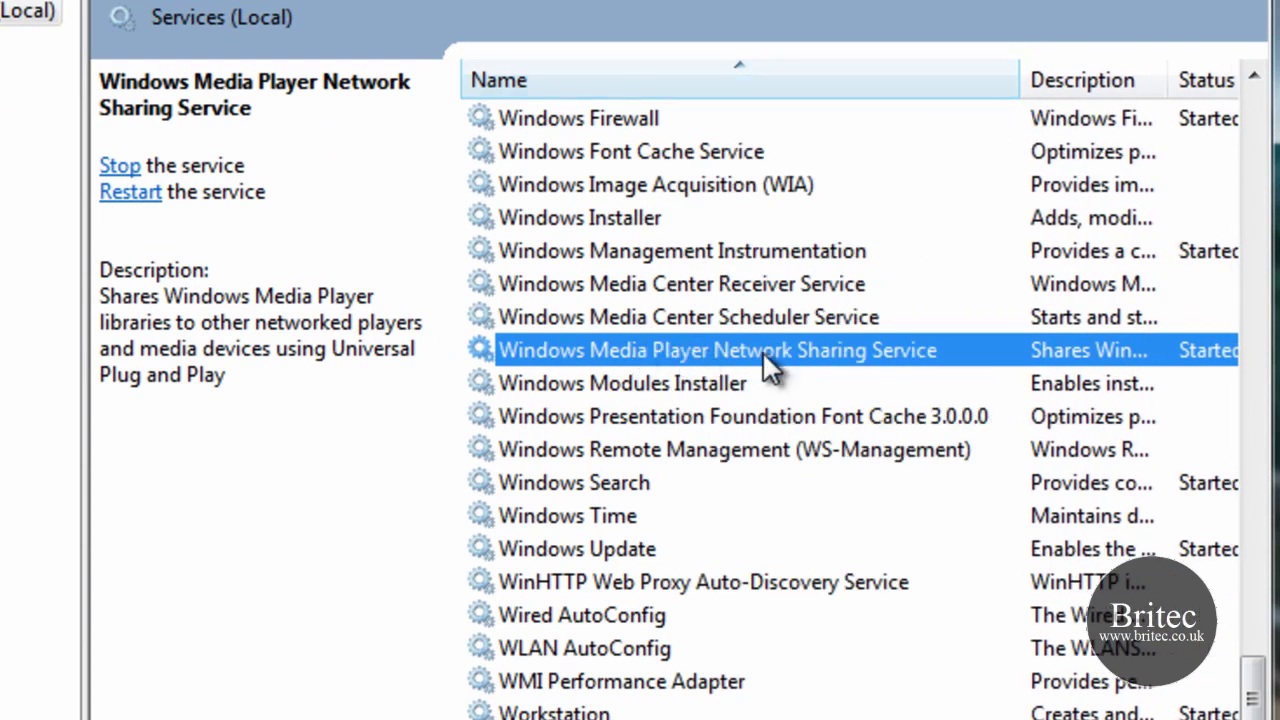
pyautogui.moveTo(1266, 362); pyautogui.dragTo(1279, 362)
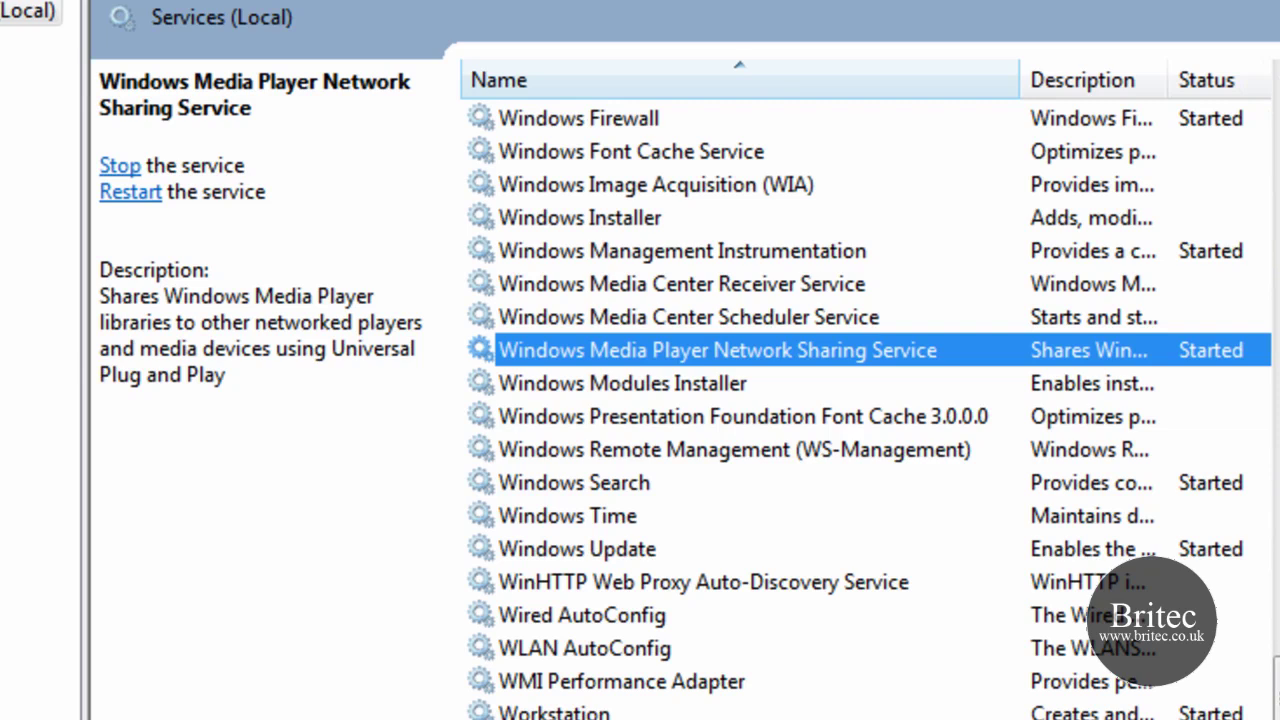
pyautogui.rightClick(677, 351)
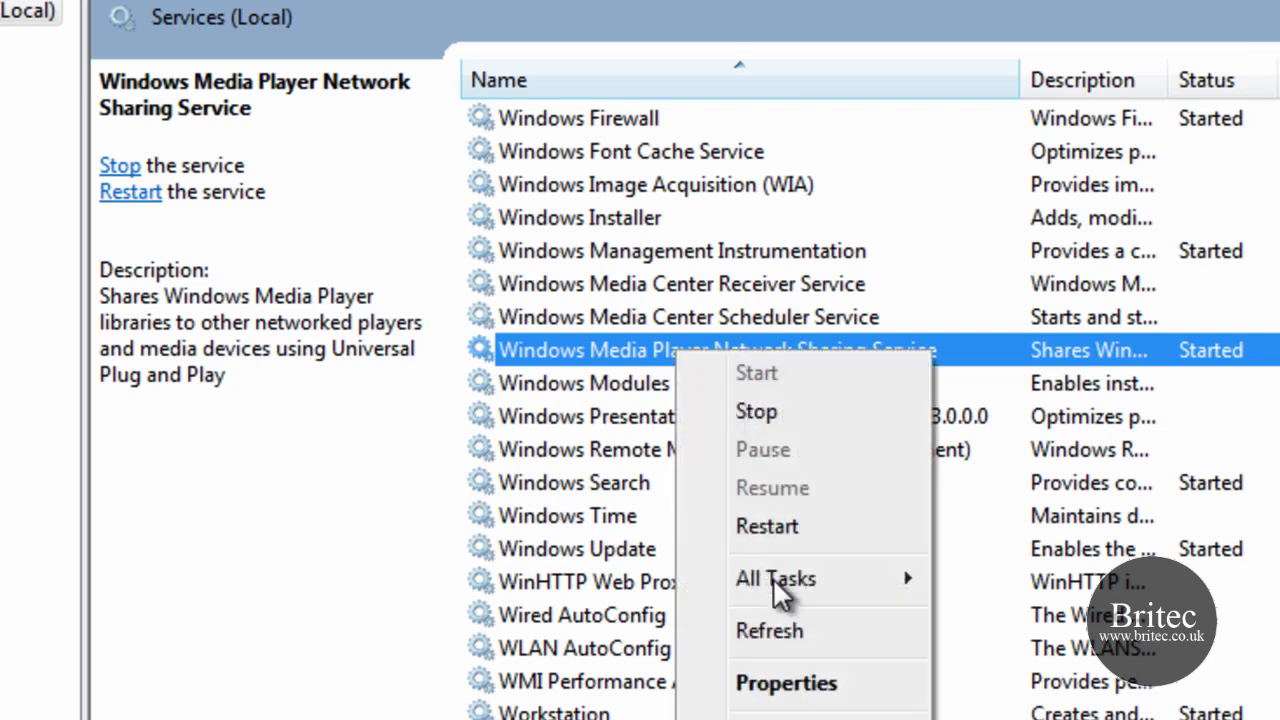
pyautogui.click(766, 418)
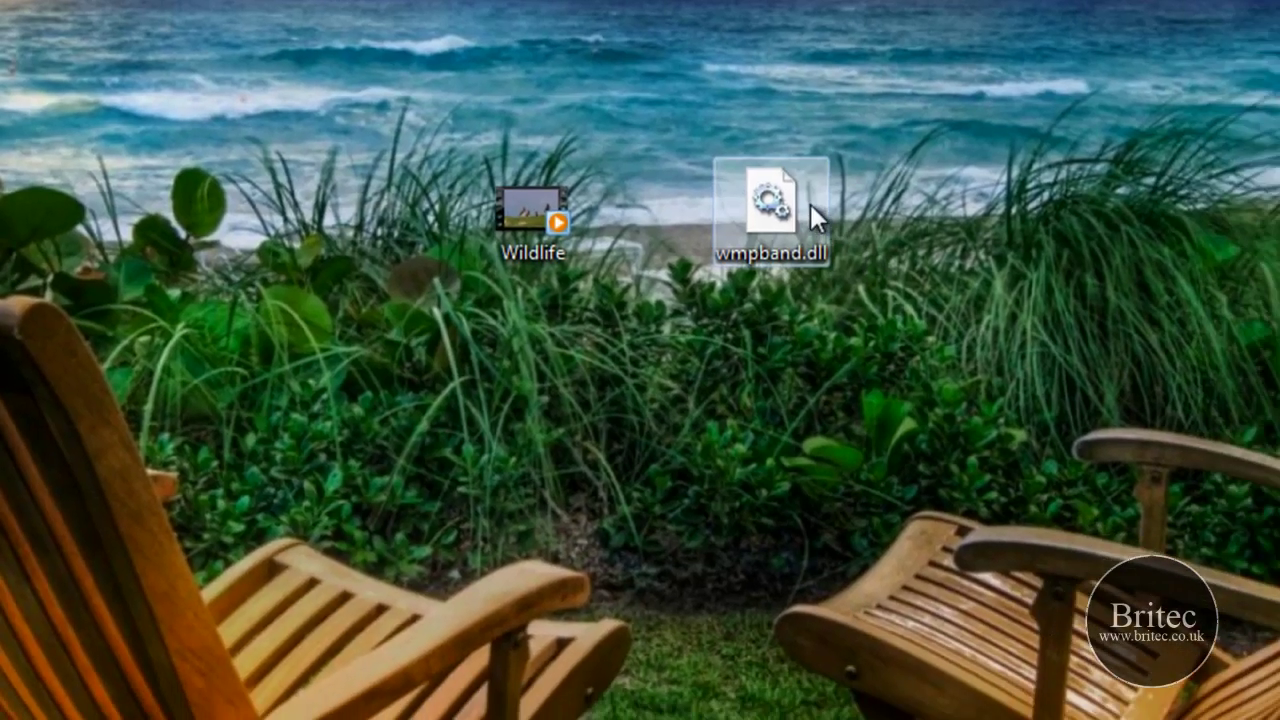
# Step: Cut wmpband.dll from the desktop and go to C:\Program Files\Windows Media Player
pyautogui.rightClick(772, 194)
pyautogui.click(850, 490)
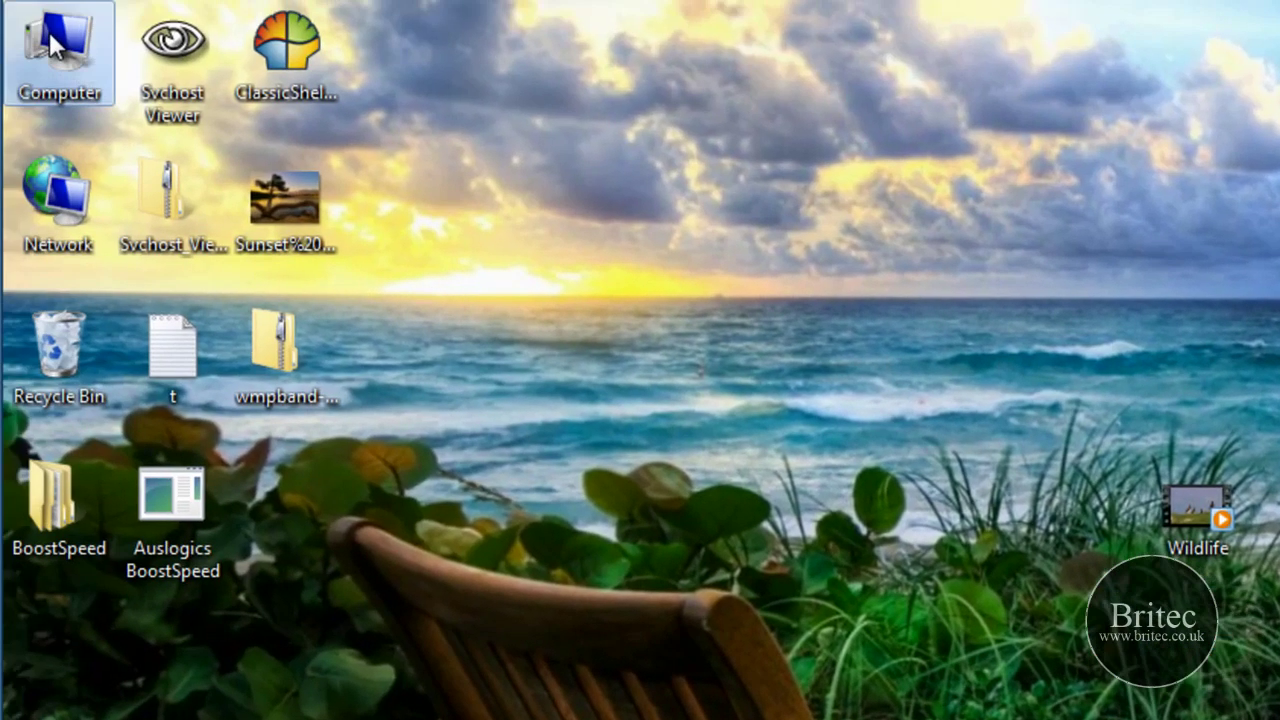
pyautogui.doubleClick(52, 45)
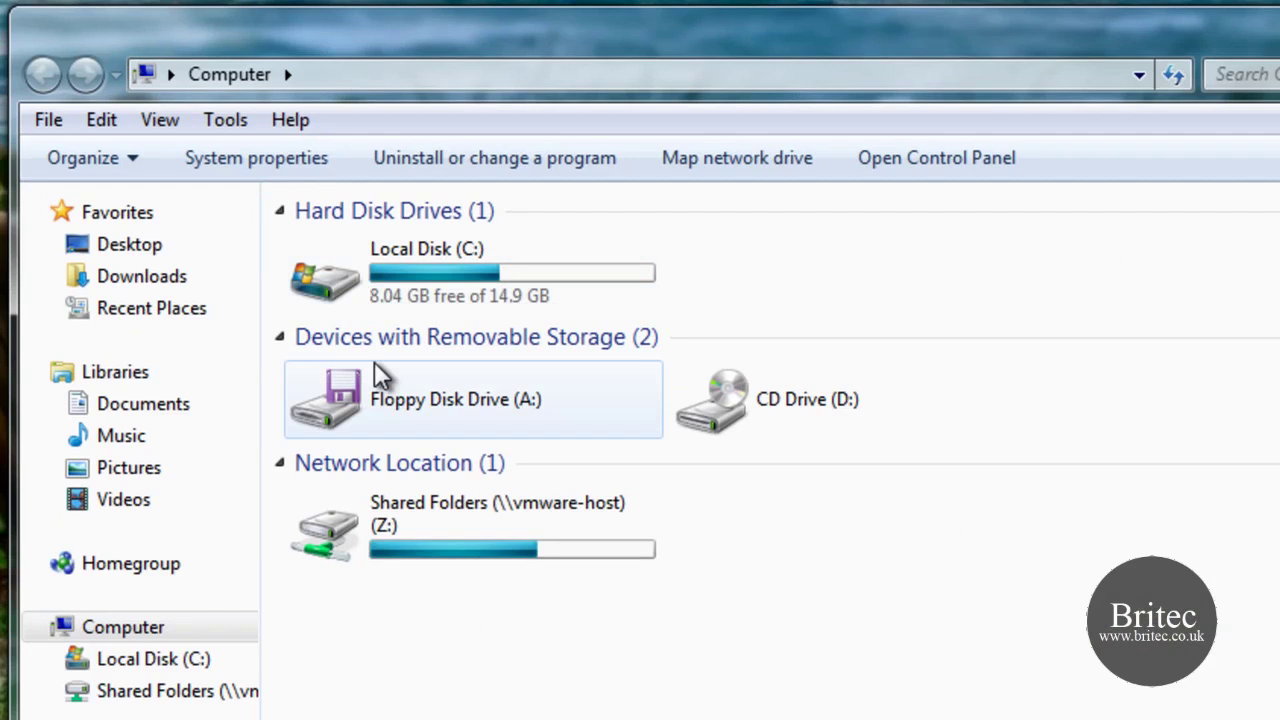
pyautogui.doubleClick(404, 306)
pyautogui.doubleClick(453, 326)
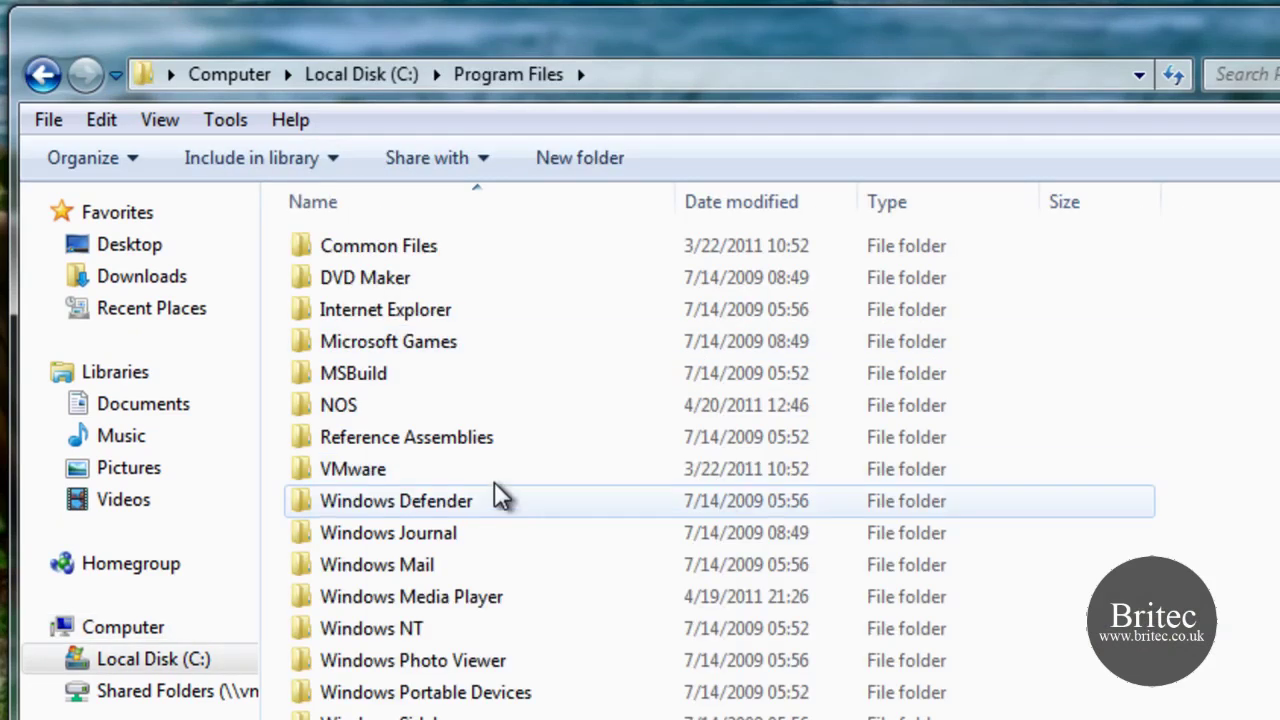
pyautogui.click(444, 596)
pyautogui.doubleClick(444, 596)
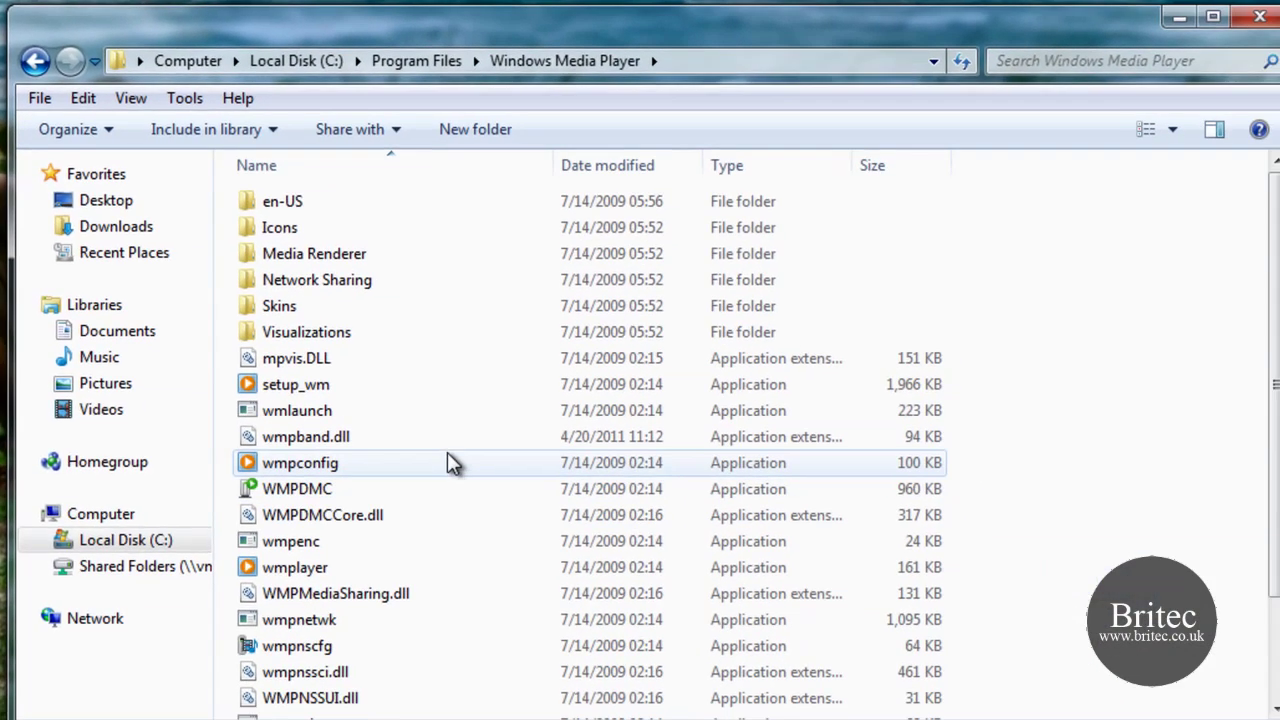
# Step: Paste wmpband.dll into the folder, choosing Copy and Replace over the existing file
pyautogui.rightClick(1032, 354)
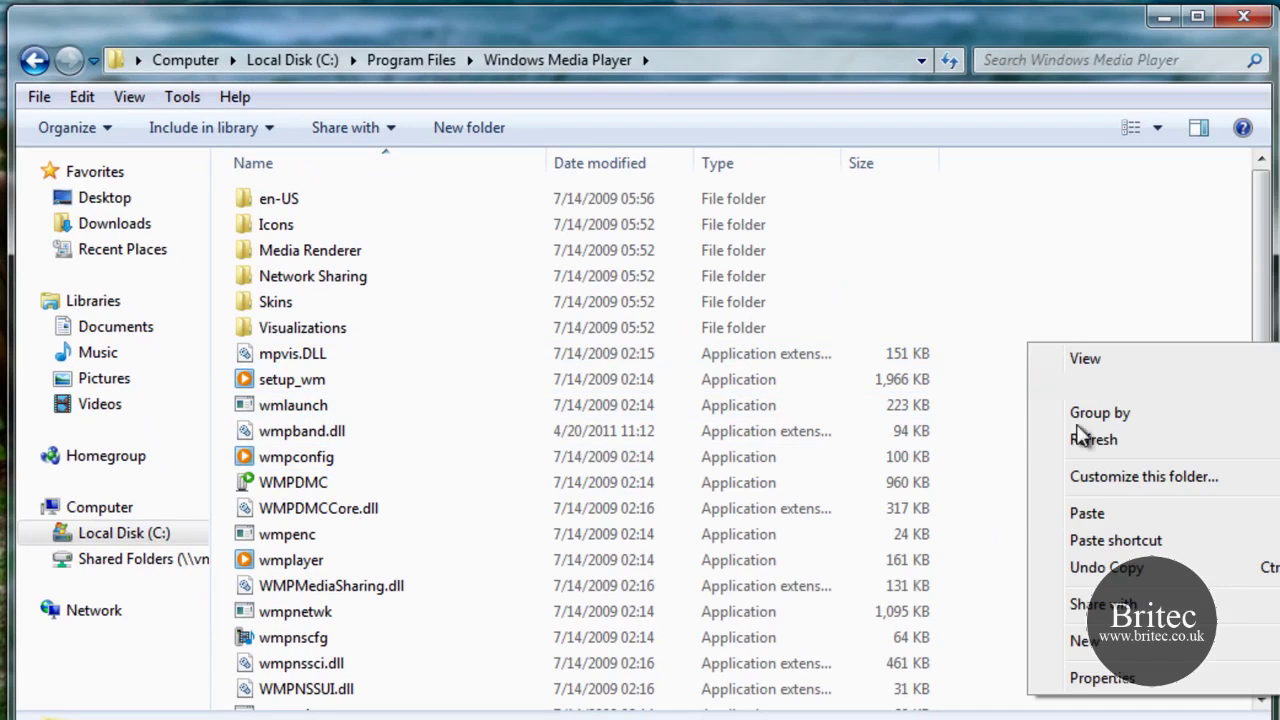
pyautogui.click(1081, 516)
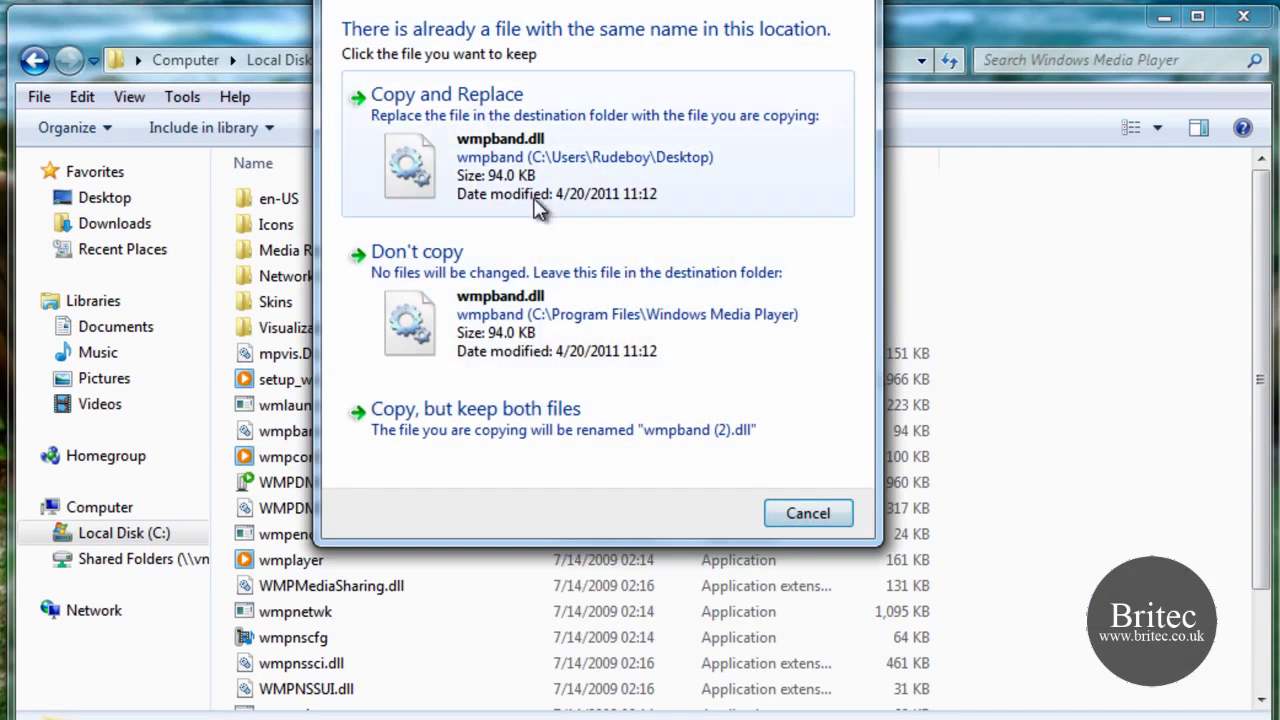
pyautogui.click(498, 158)
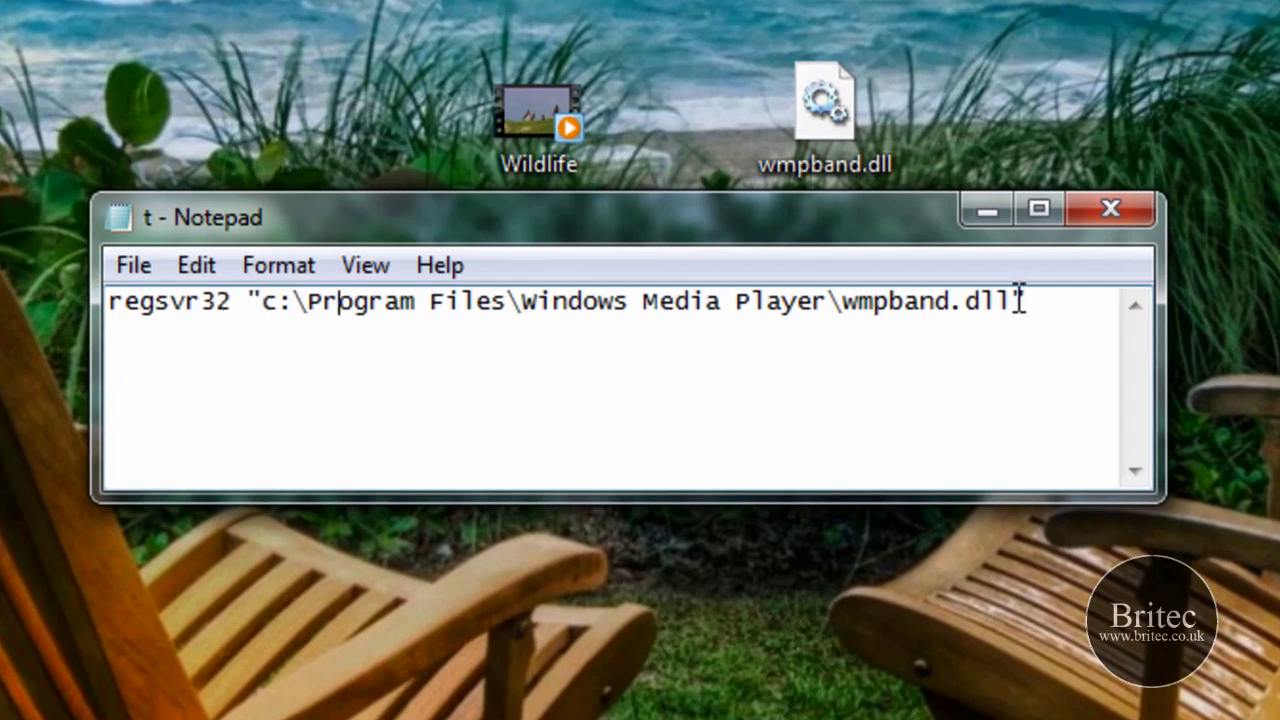
# Step: Copy the regsvr32 registration command line from Notepad
pyautogui.moveTo(1020, 300); pyautogui.dragTo(67, 340)
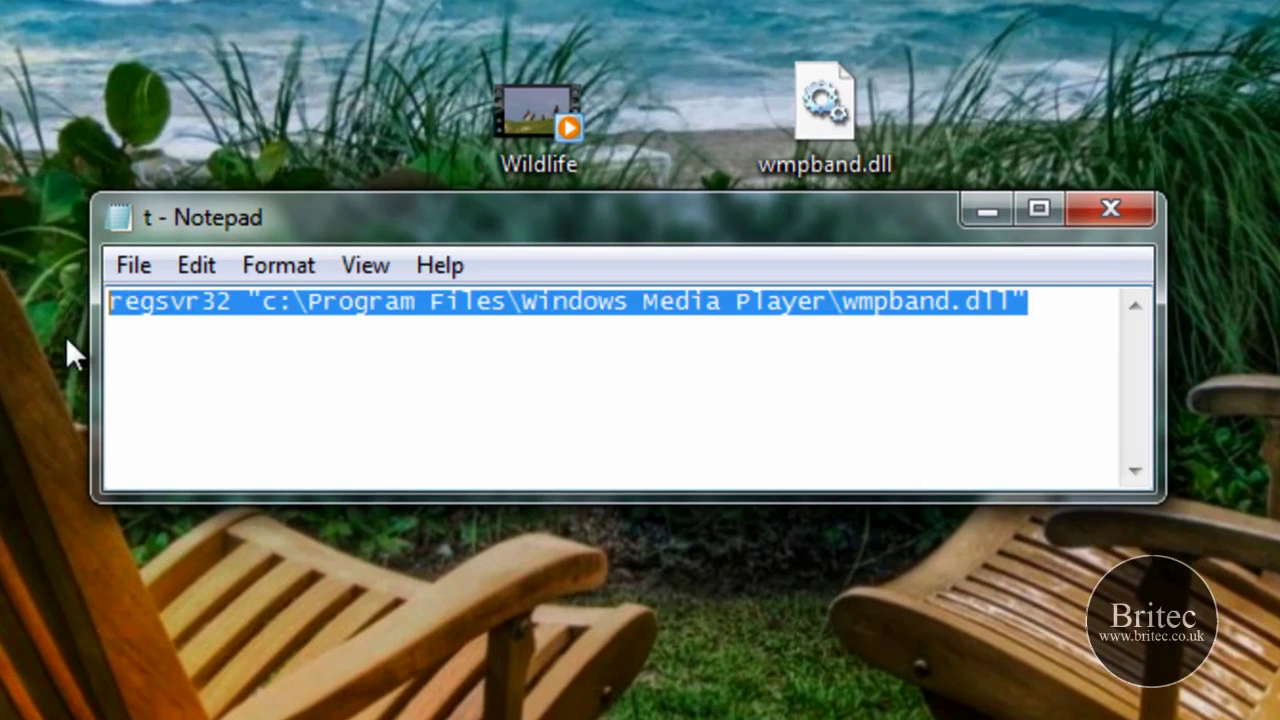
pyautogui.rightClick(182, 308)
pyautogui.click(309, 433)
pyautogui.click(986, 209)
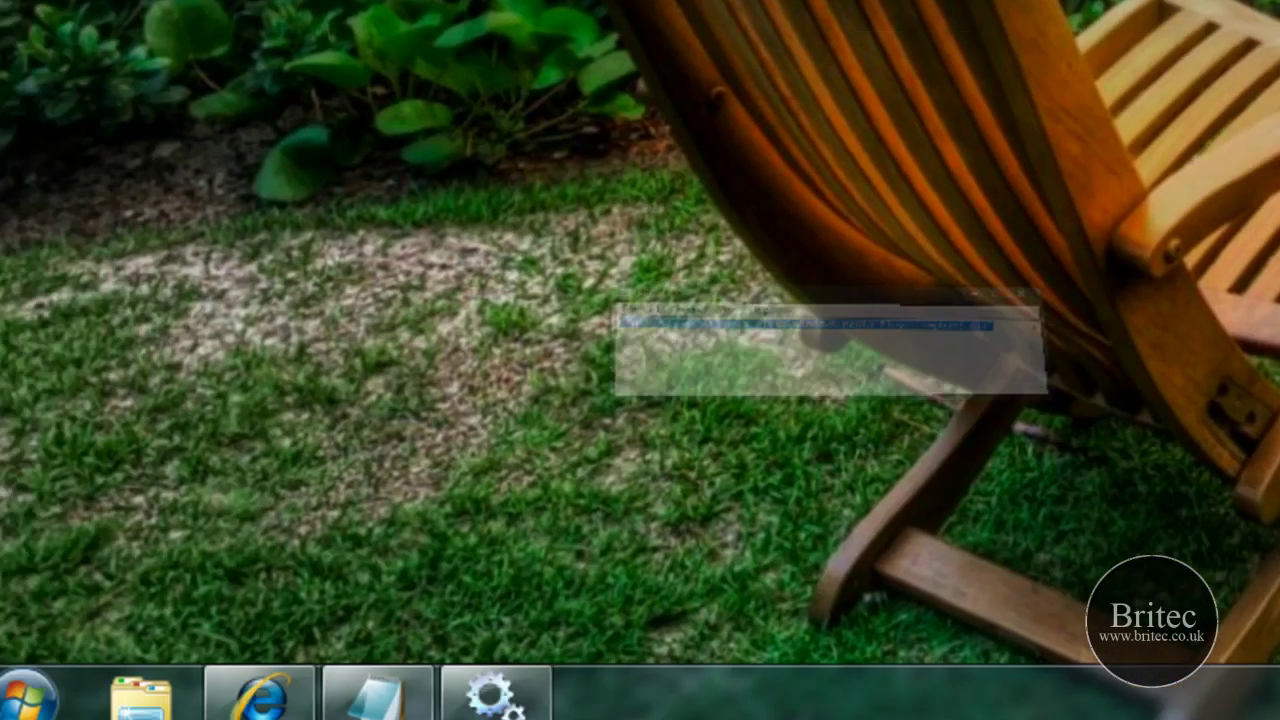
# Step: Run the regsvr32 command in an administrator Command Prompt and dismiss the success message
pyautogui.click(50, 705)
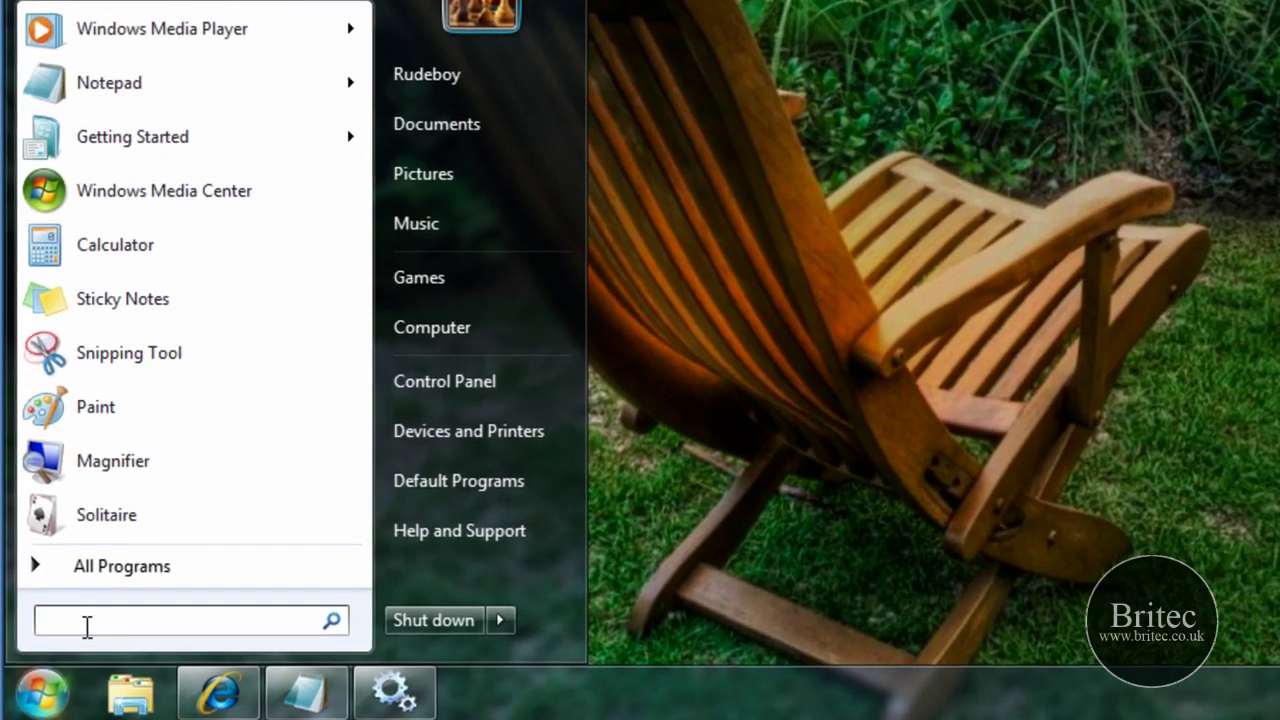
pyautogui.write('cmd')
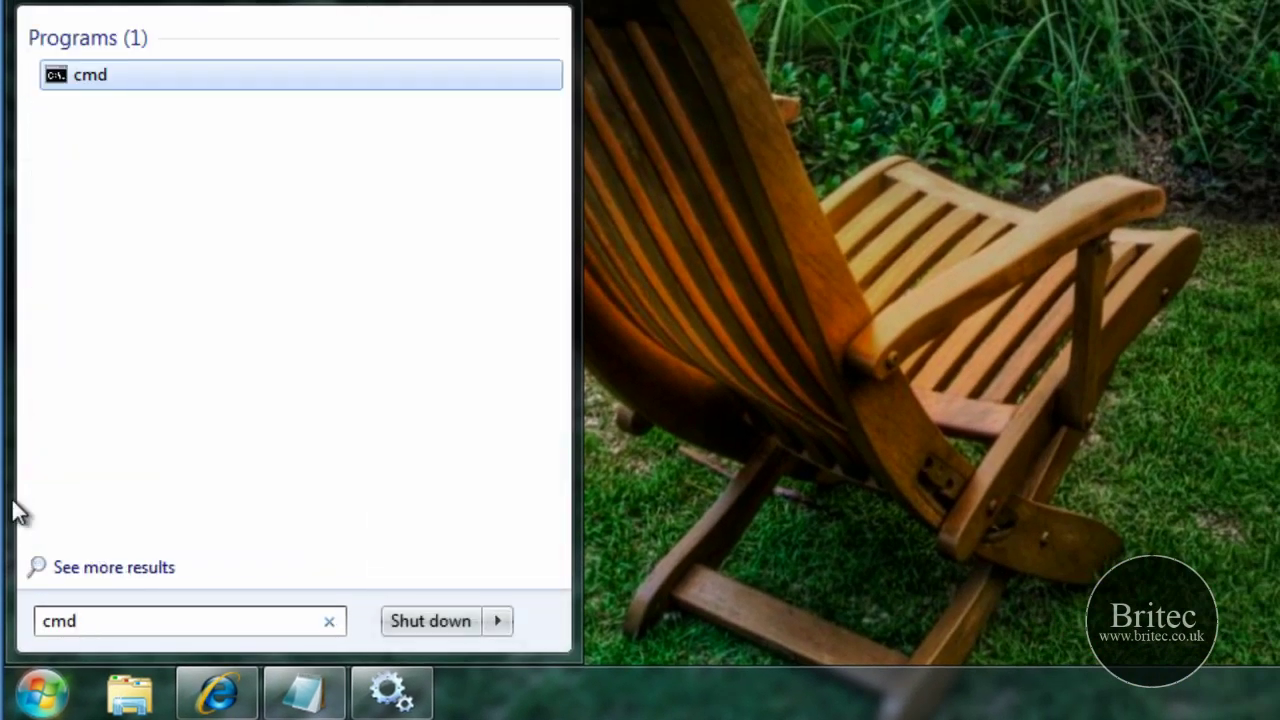
pyautogui.rightClick(80, 75)
pyautogui.click(262, 125)
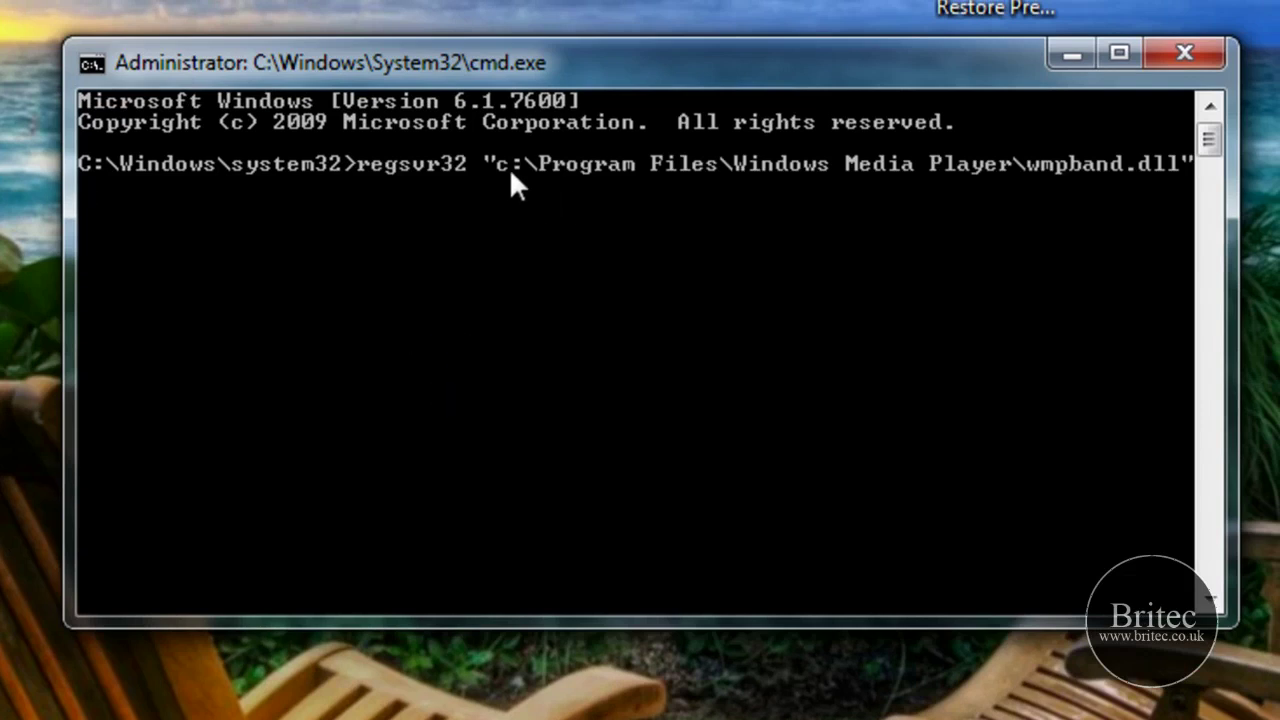
pyautogui.press('Return')
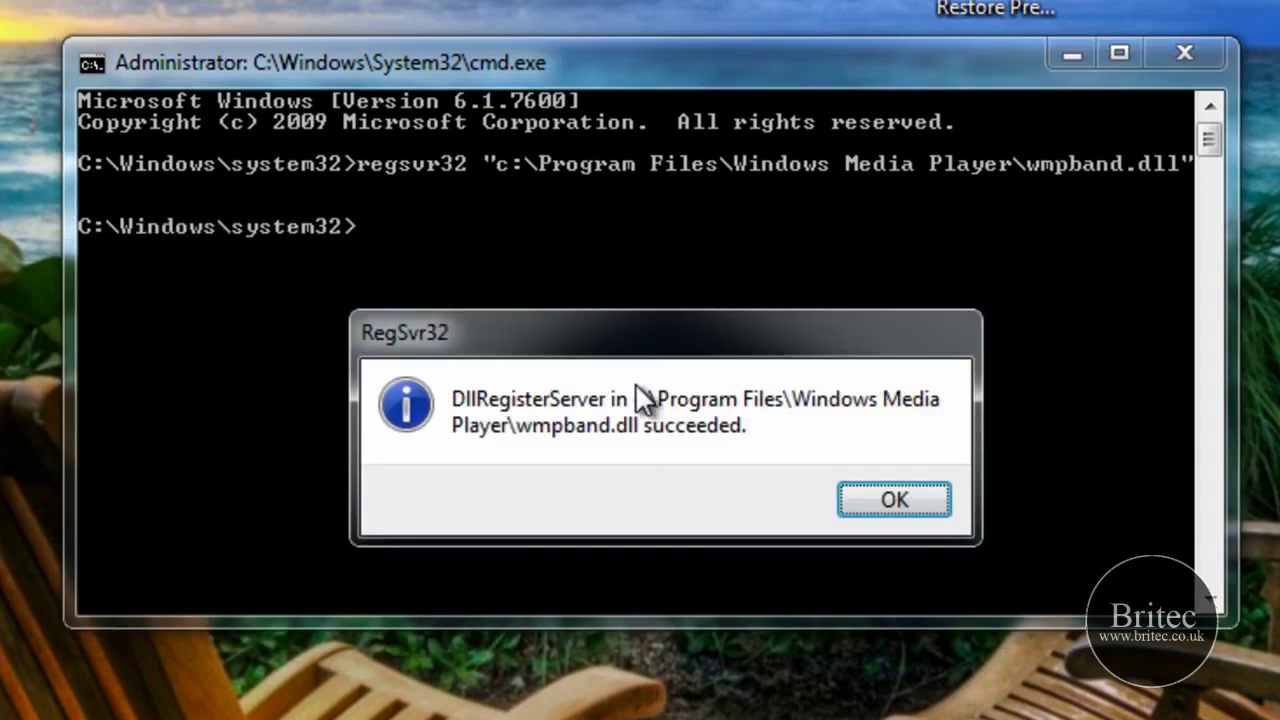
pyautogui.click(884, 513)
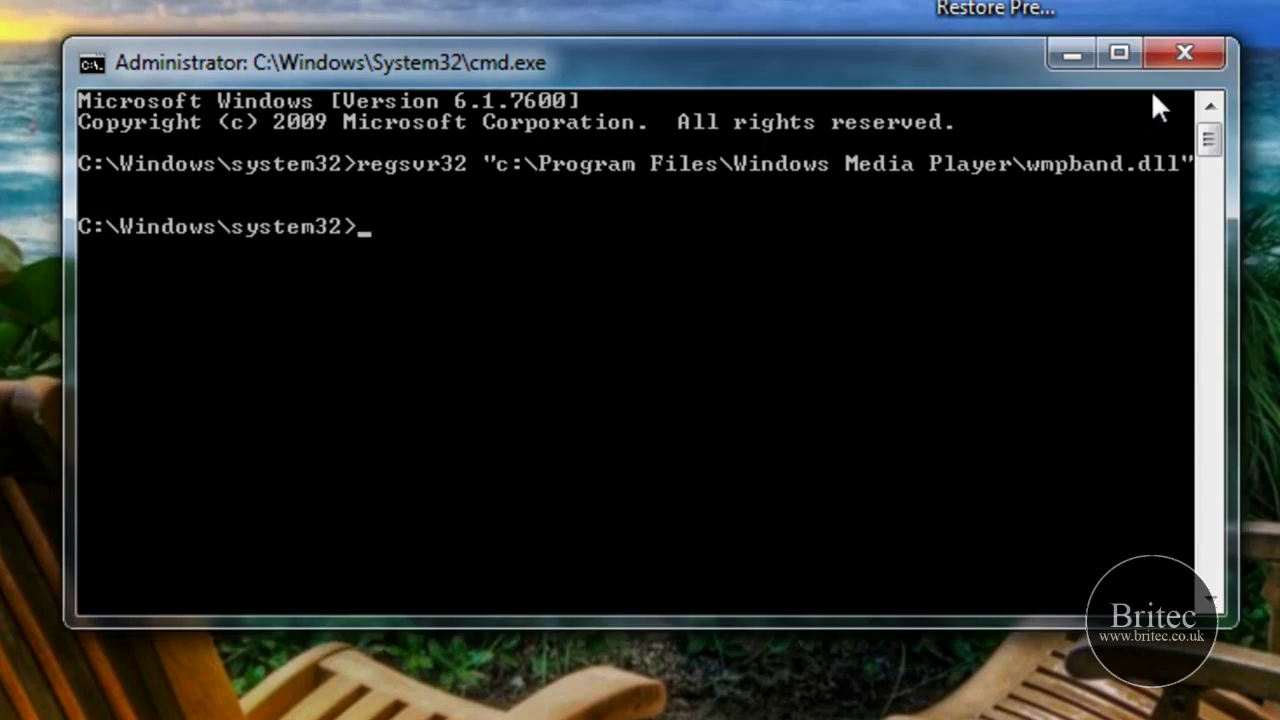
# Step: Close Command Prompt and start Windows Media Player Network Sharing Service from Services
pyautogui.click(1185, 52)
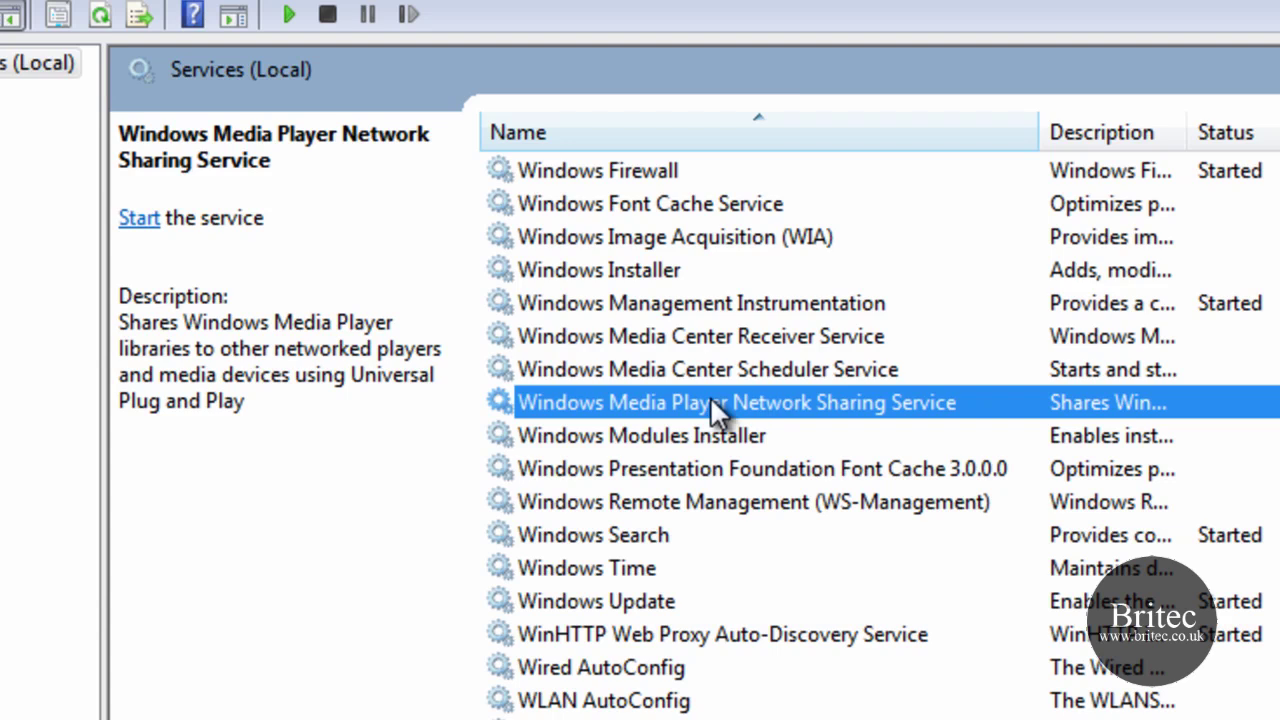
pyautogui.rightClick(711, 400)
pyautogui.click(745, 423)
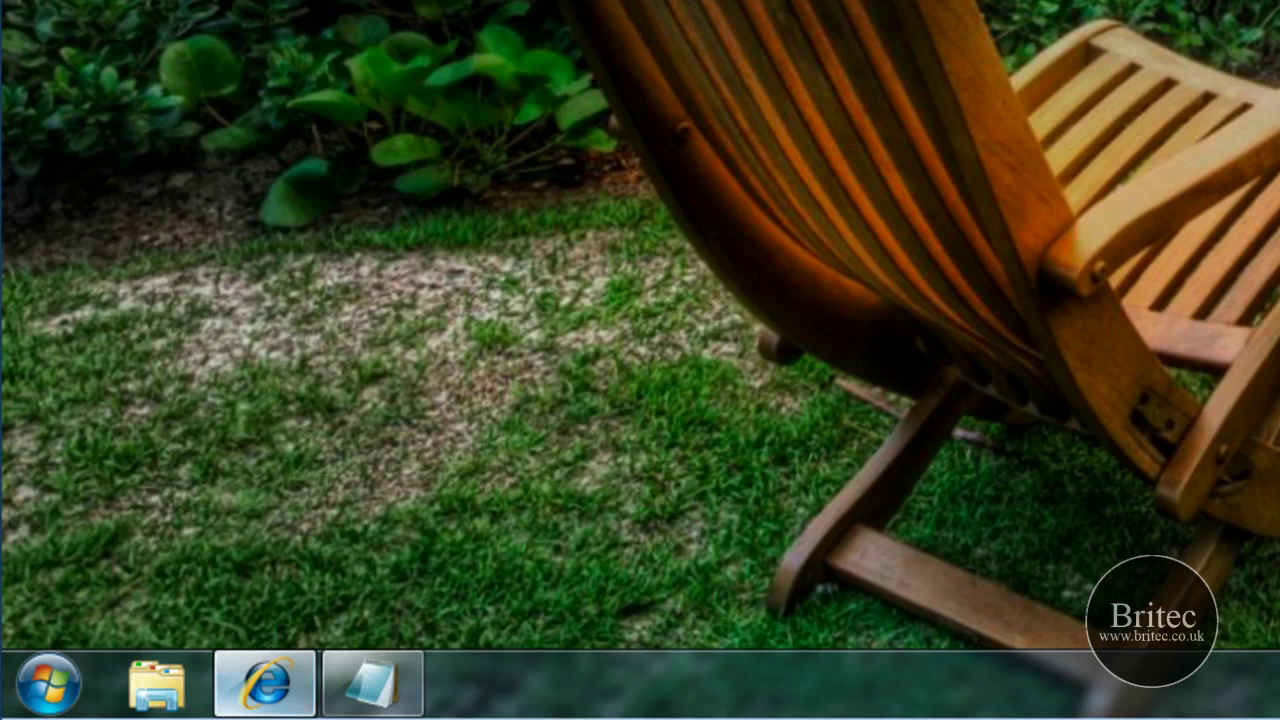
# Step: Launch Windows Media Player, enable the taskbar's Windows Media Player toolbar, and accept the compatibility warning
pyautogui.press('super')
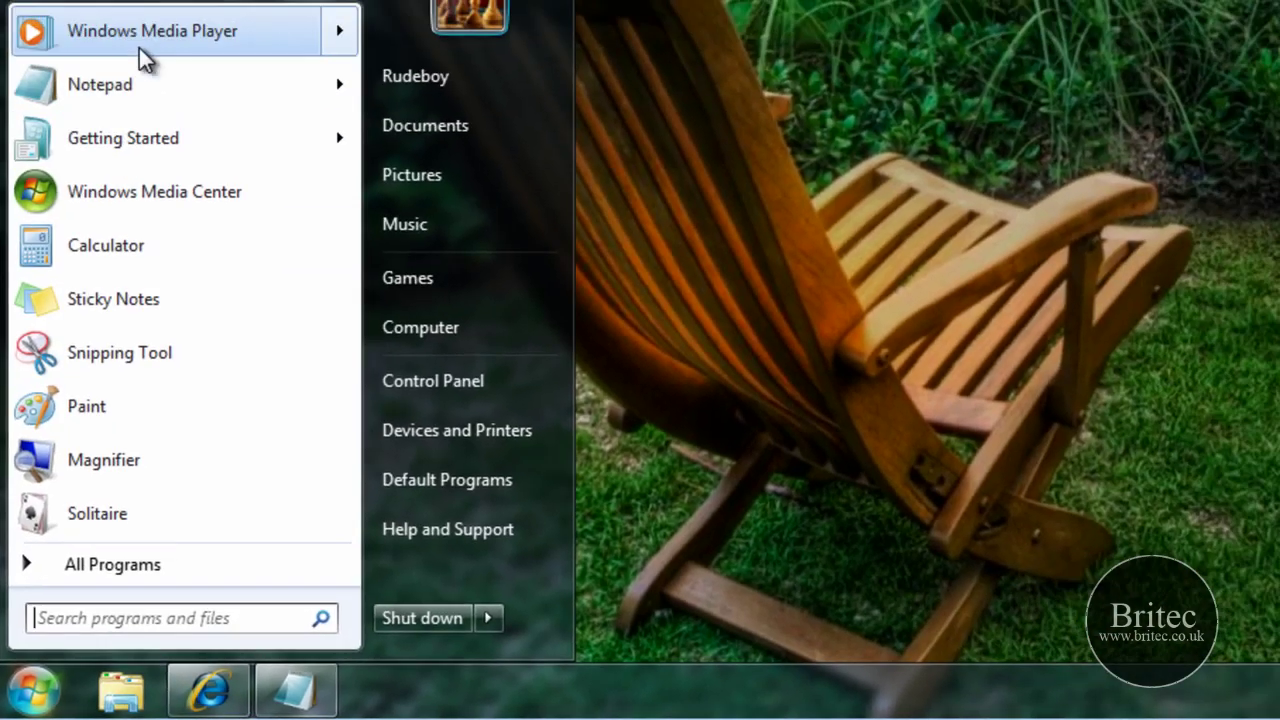
pyautogui.click(139, 45)
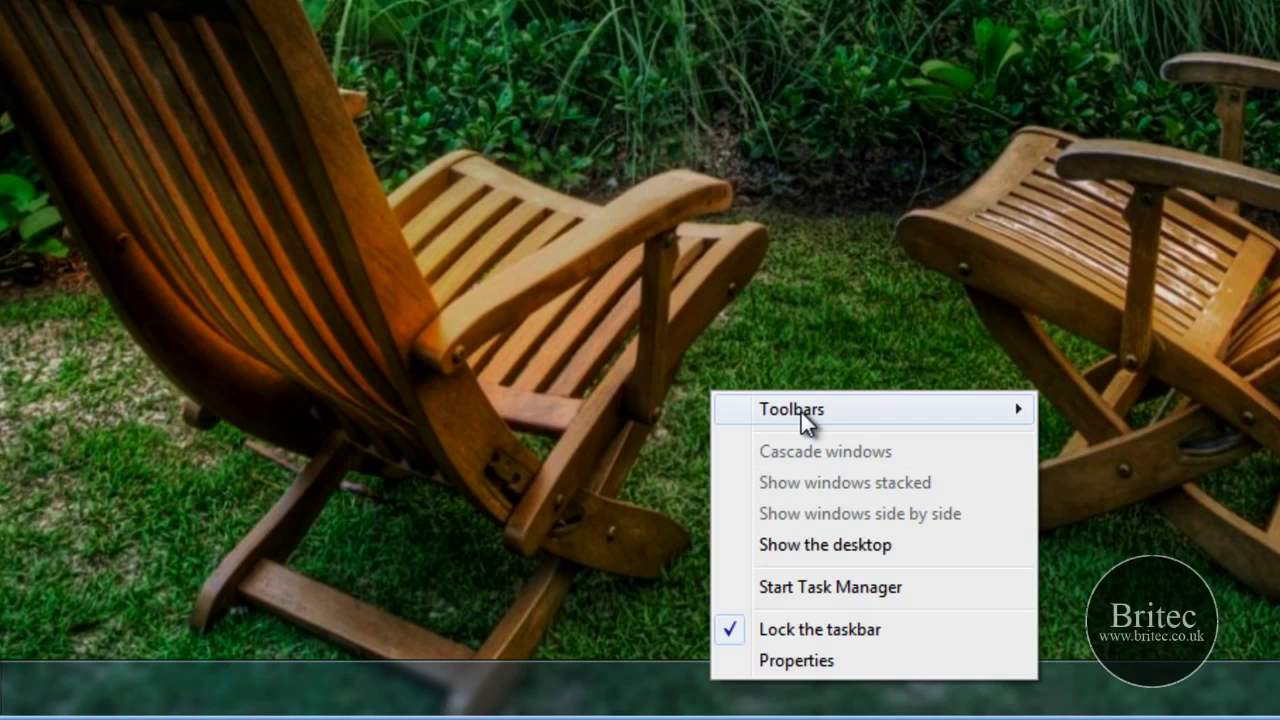
pyautogui.moveTo(802, 412)
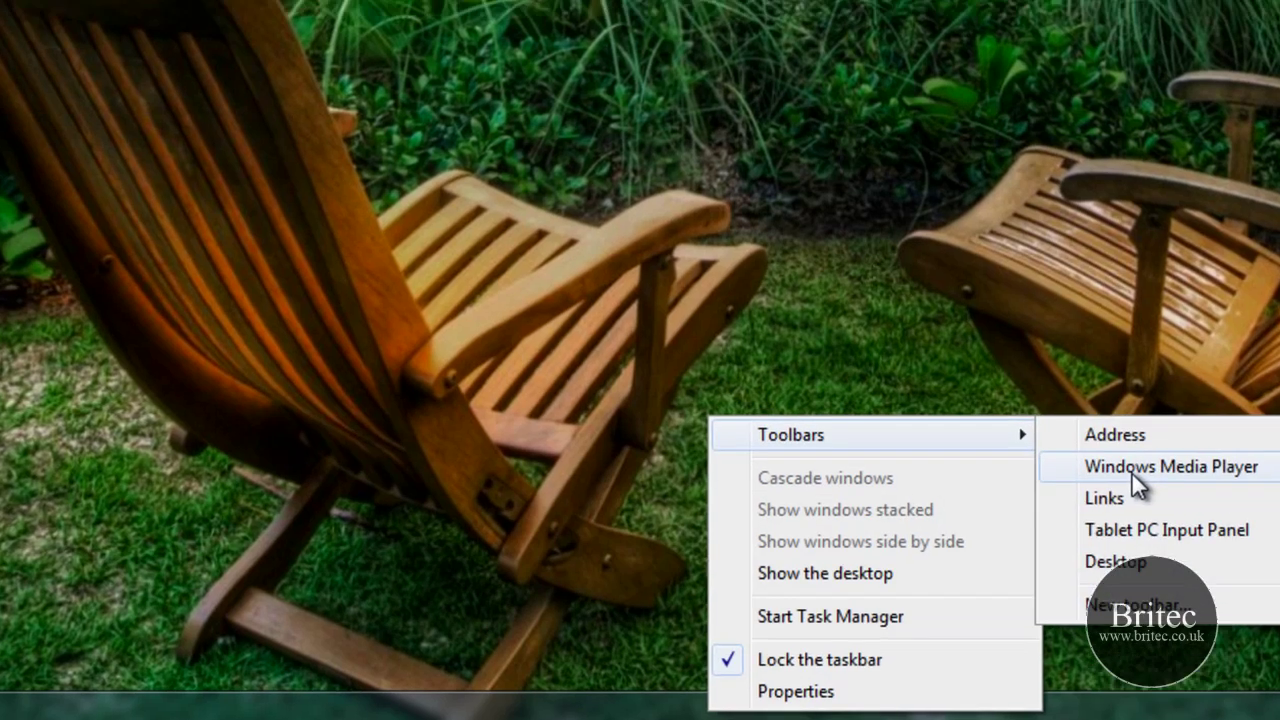
pyautogui.click(1131, 442)
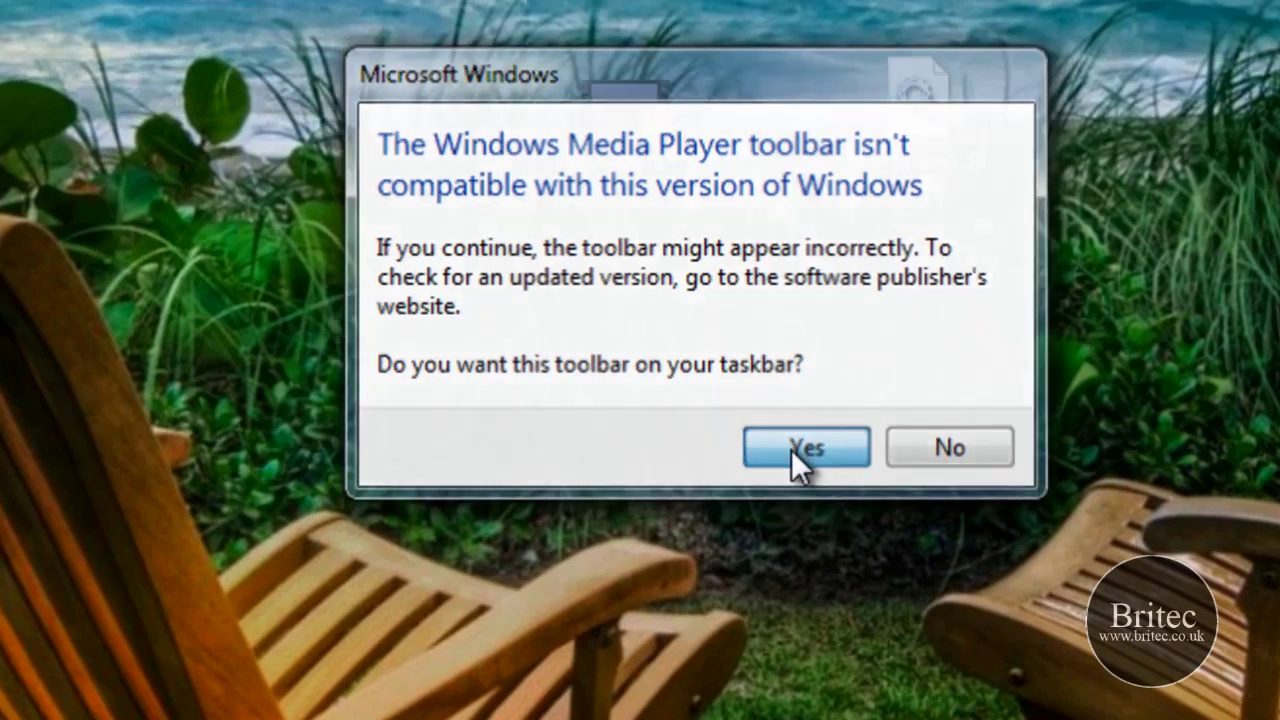
pyautogui.click(793, 451)
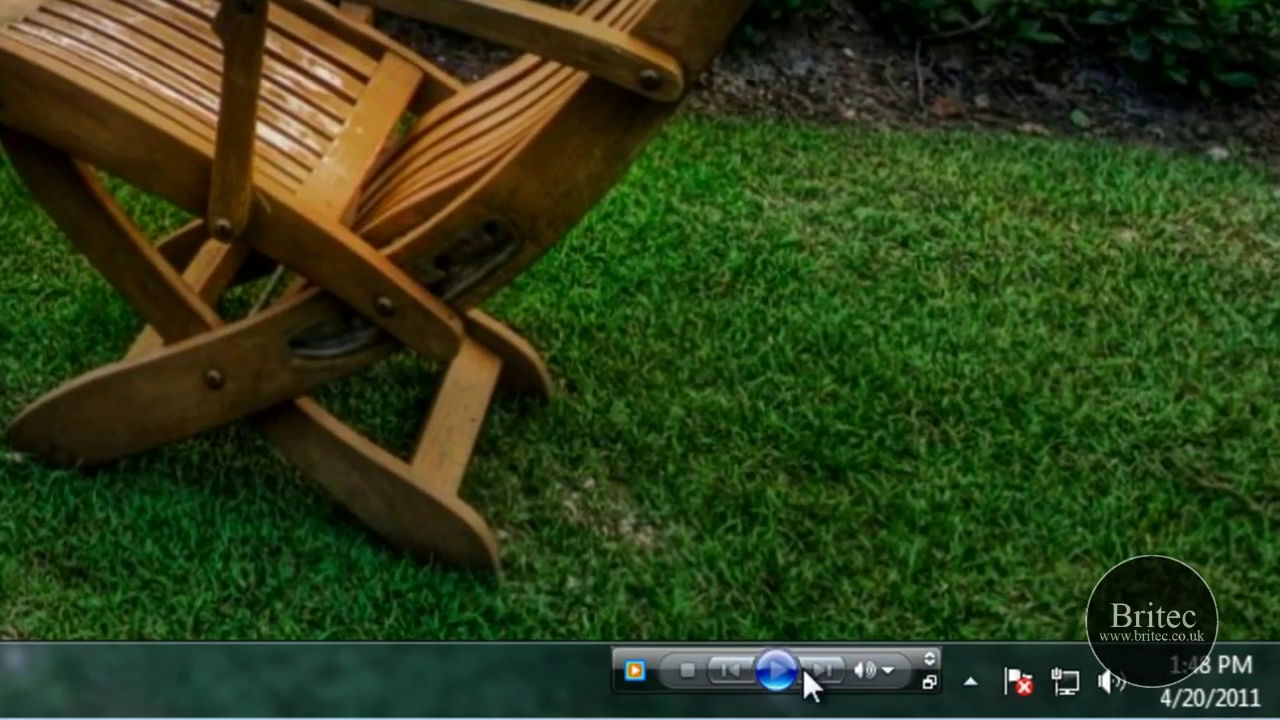